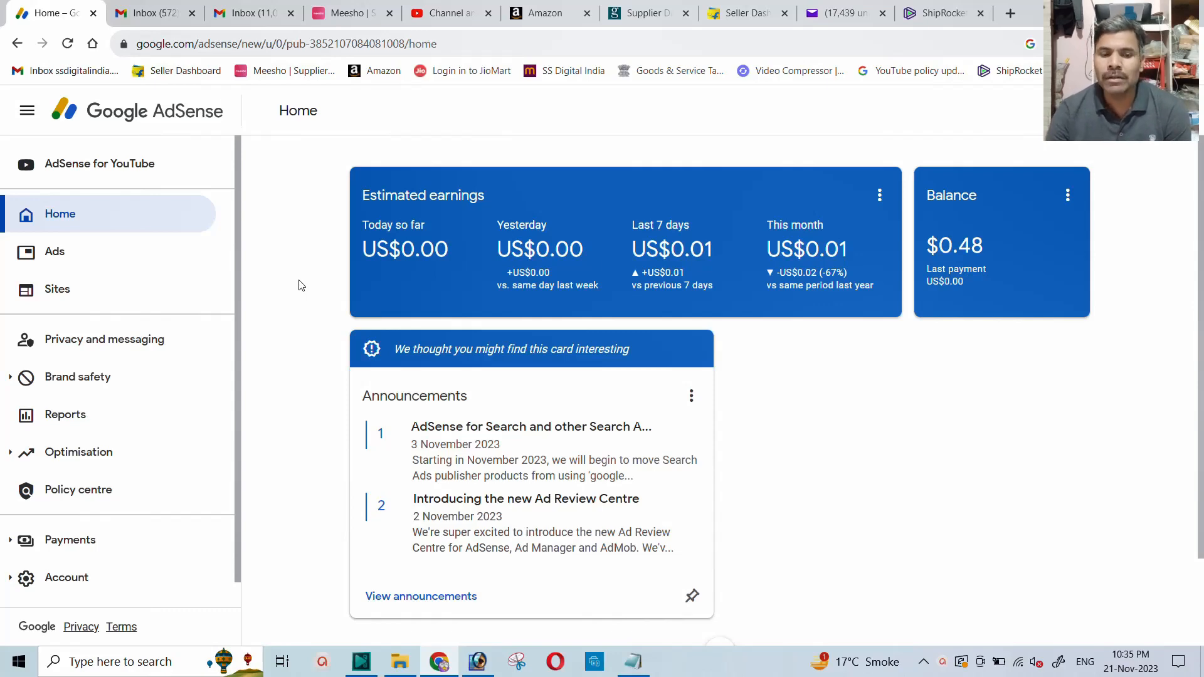
# Check the approval and Ads.txt details of ssdigitalindia.com in the AdSense sites list and return to the list.
pyautogui.click(56, 291)
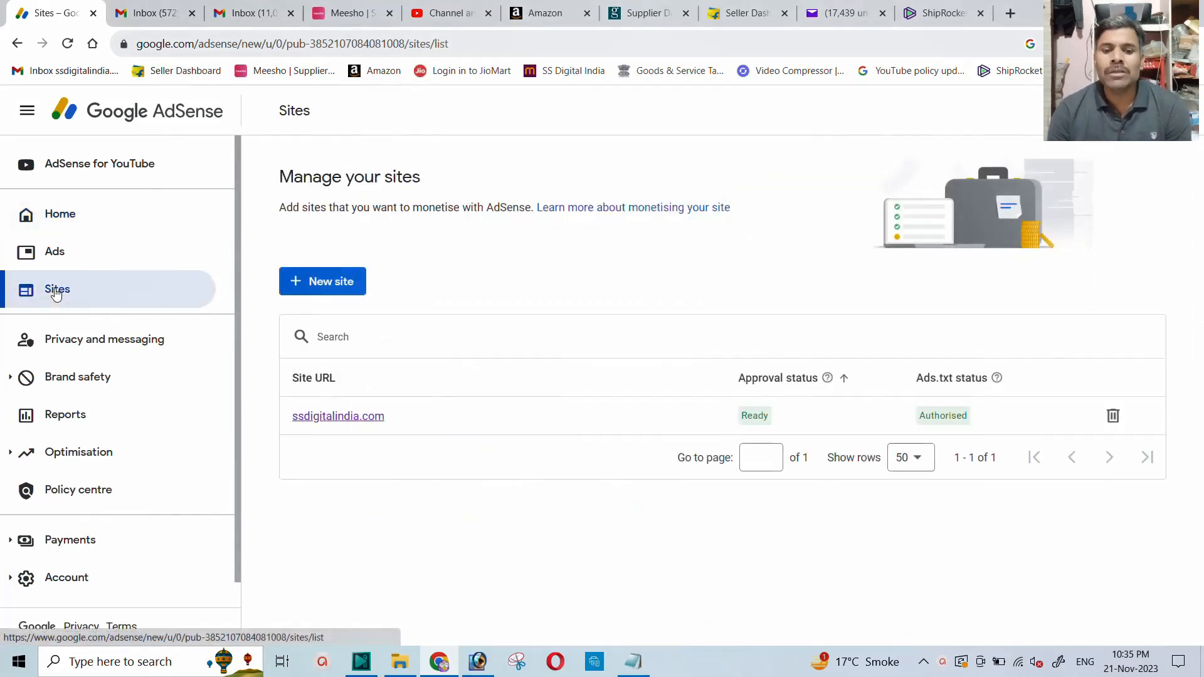
pyautogui.click(333, 422)
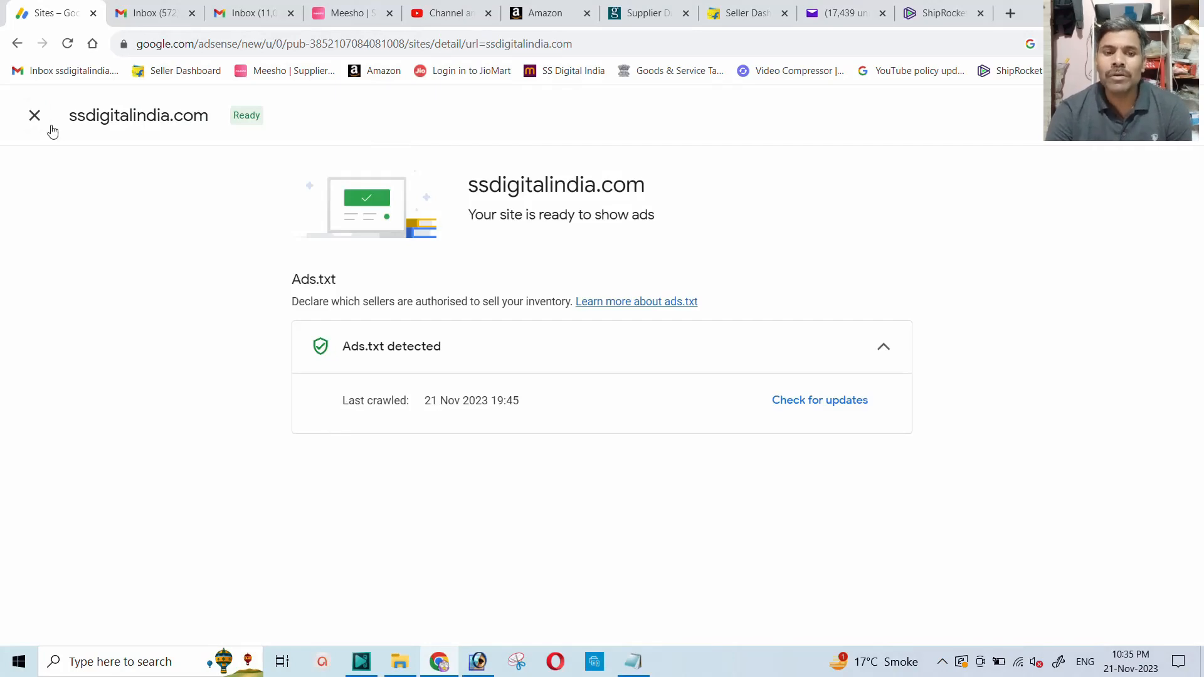
pyautogui.click(34, 117)
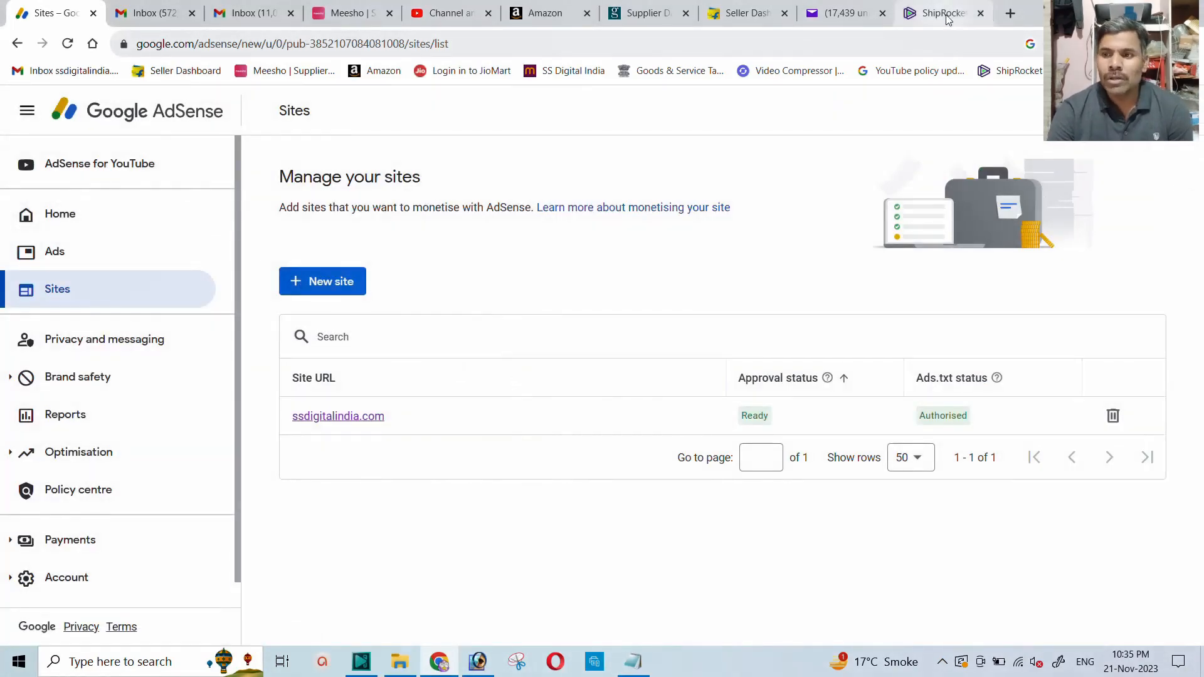
# Open ssdigitalindia.com in a new browser tab to see the ads on its home page.
pyautogui.click(1011, 14)
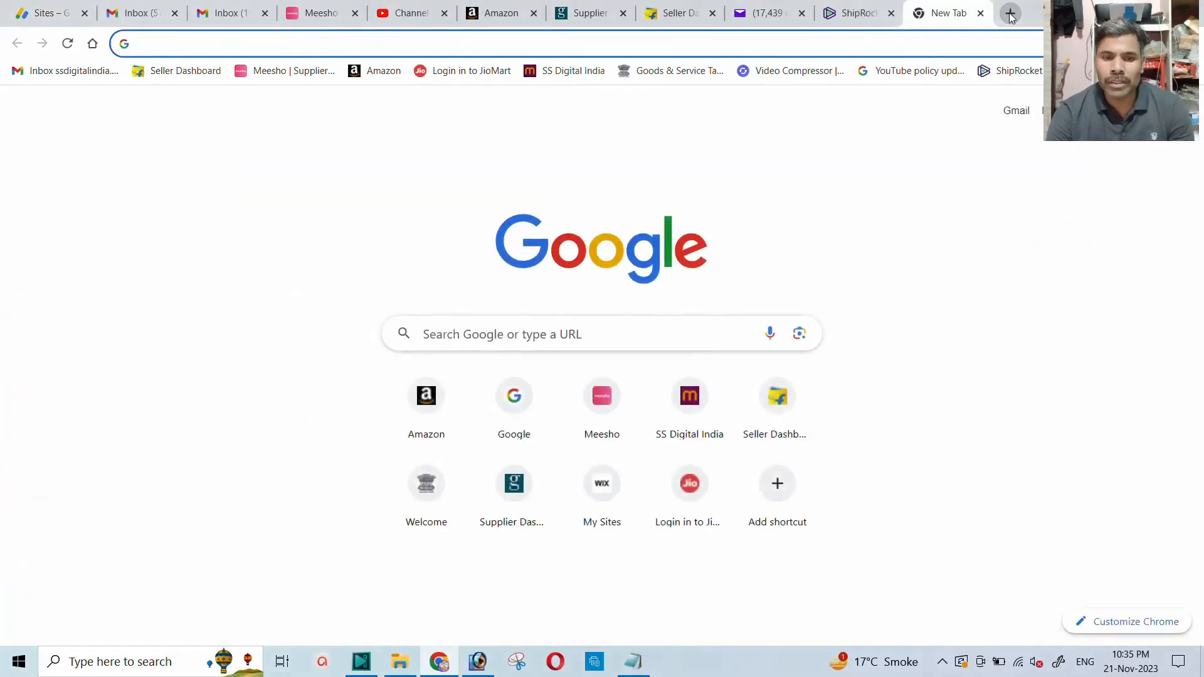
pyautogui.write('ss')
pyautogui.press('Return')
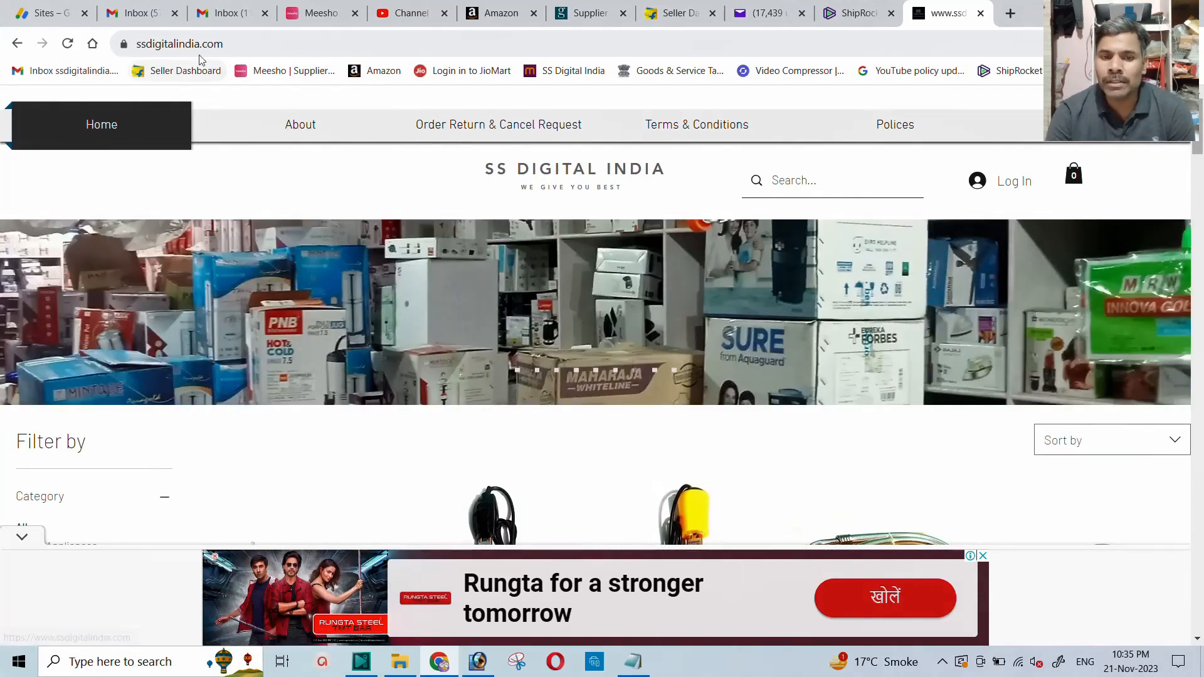
pyautogui.click(362, 54)
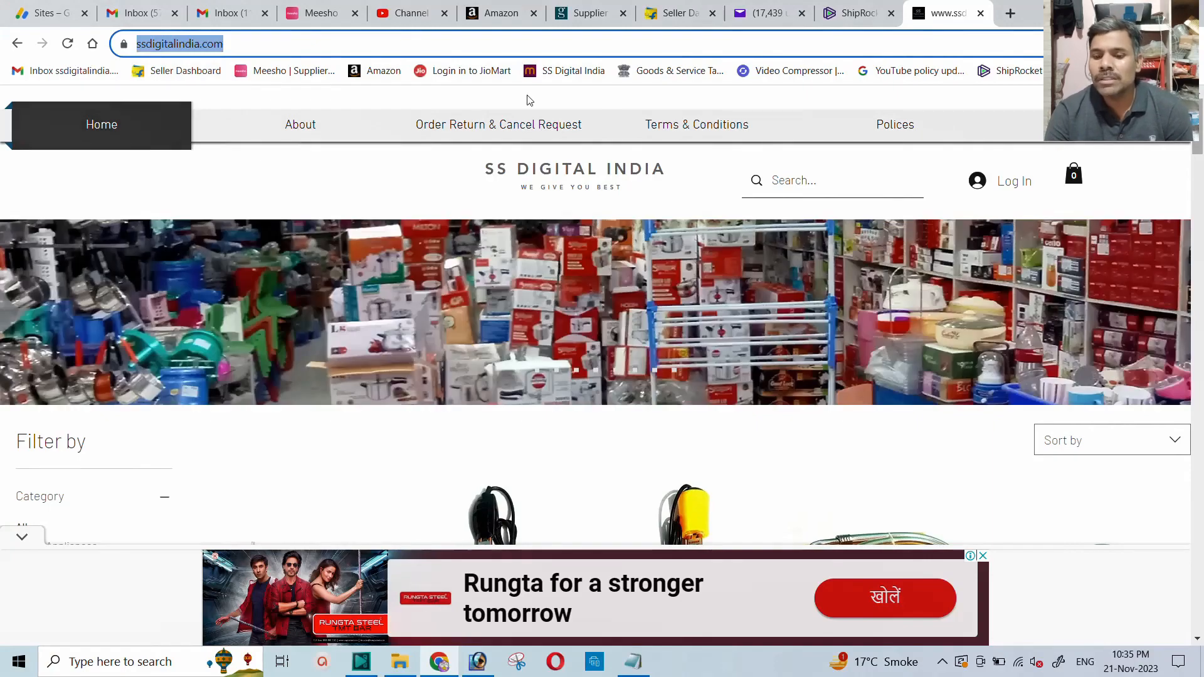
# Return to AdSense and view the estimated earnings and balance on its home overview.
pyautogui.click(34, 12)
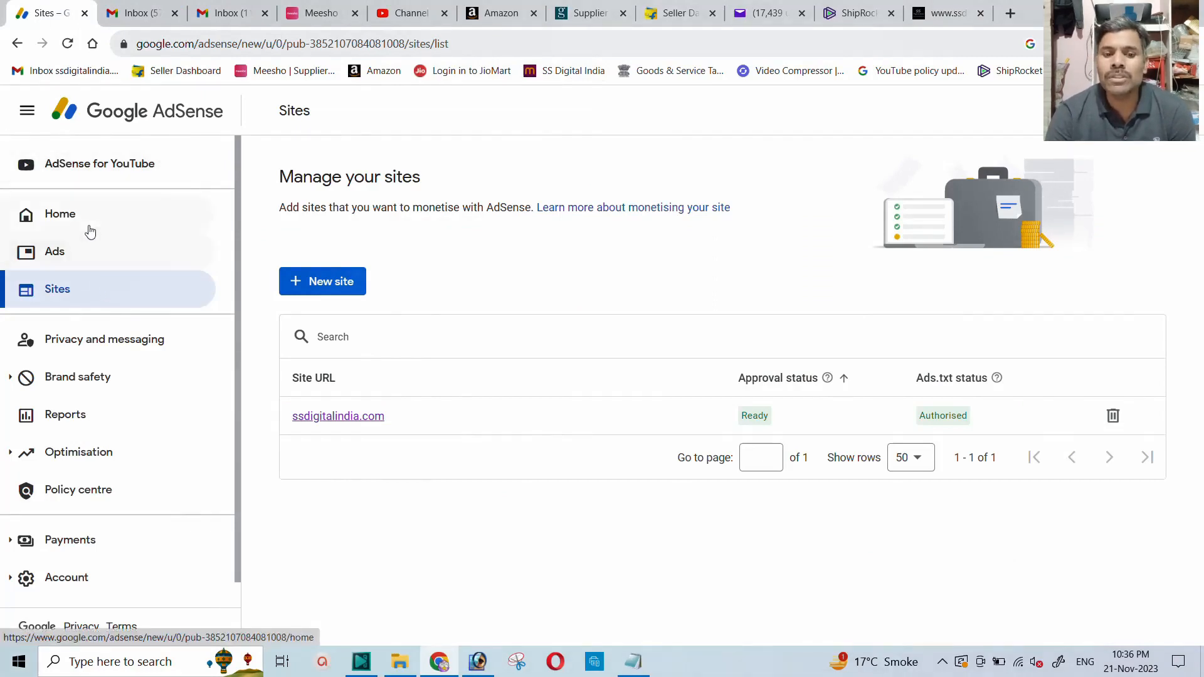
pyautogui.click(66, 217)
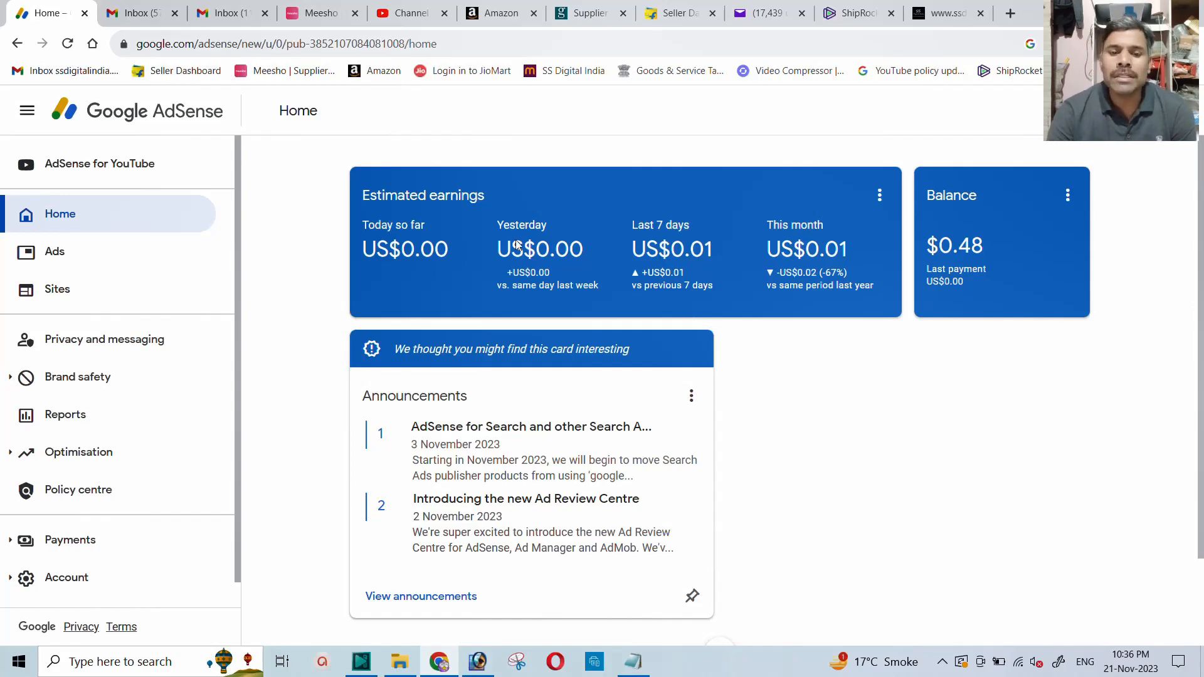
# Switch to Gmail and read the Google AdSense email "Your site is now ready to serve ads on AdSense".
pyautogui.click(131, 15)
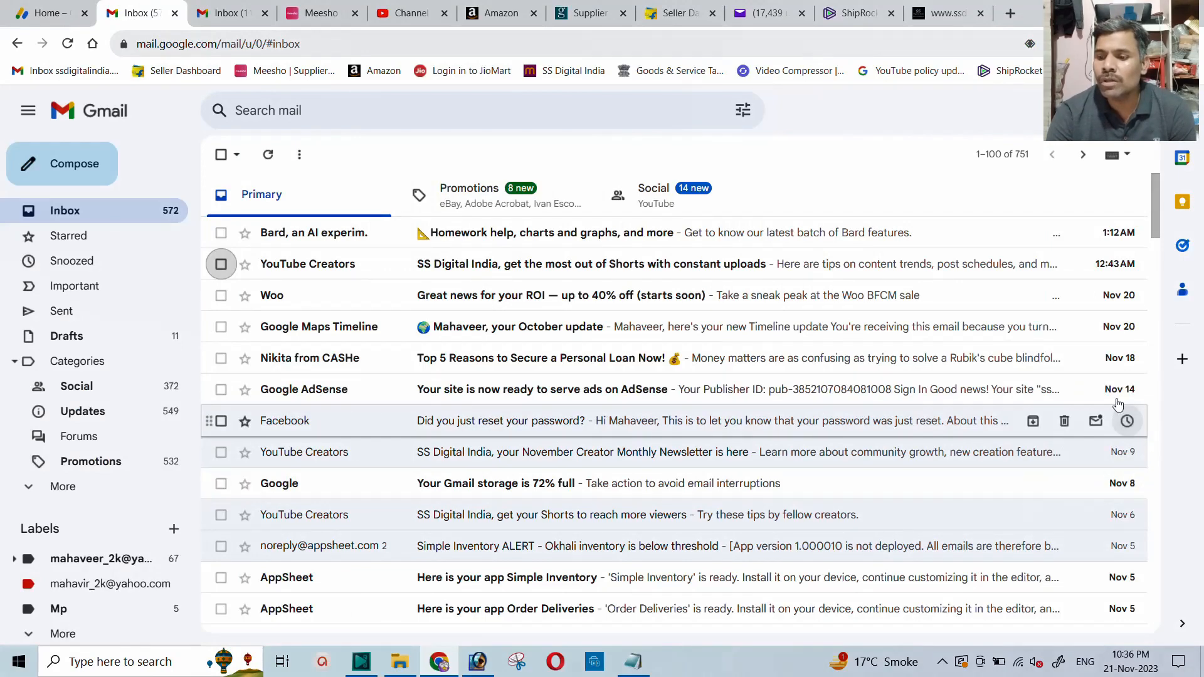
pyautogui.click(475, 395)
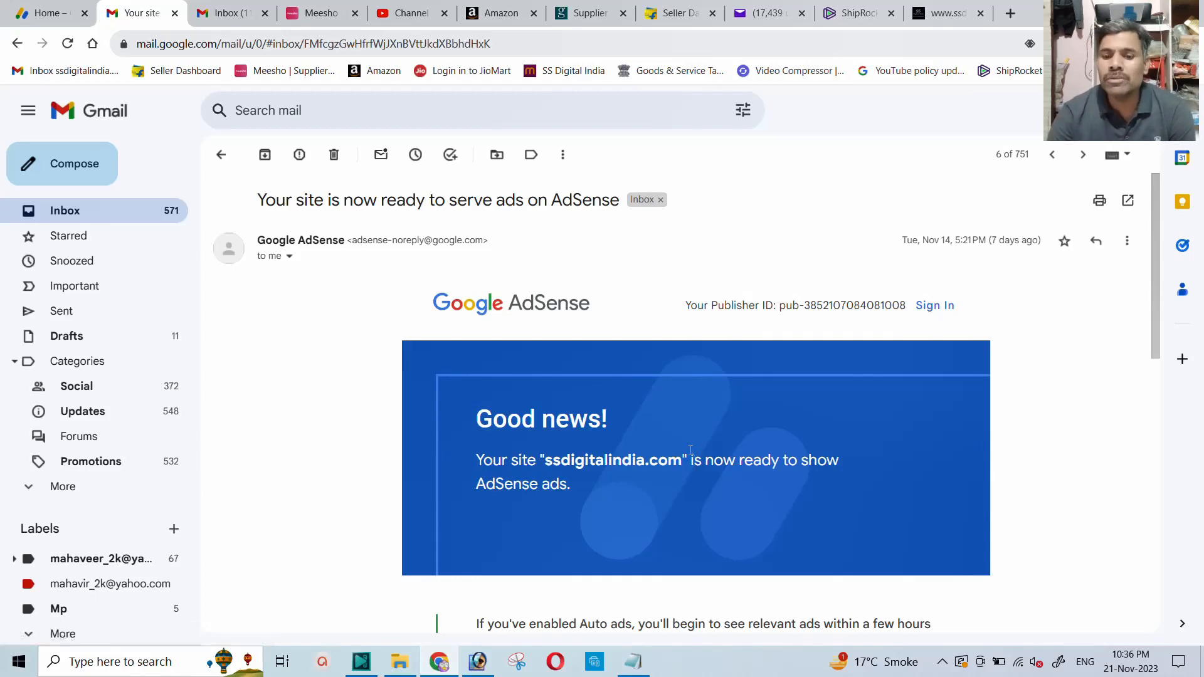
pyautogui.scroll(-9, 645, 418)
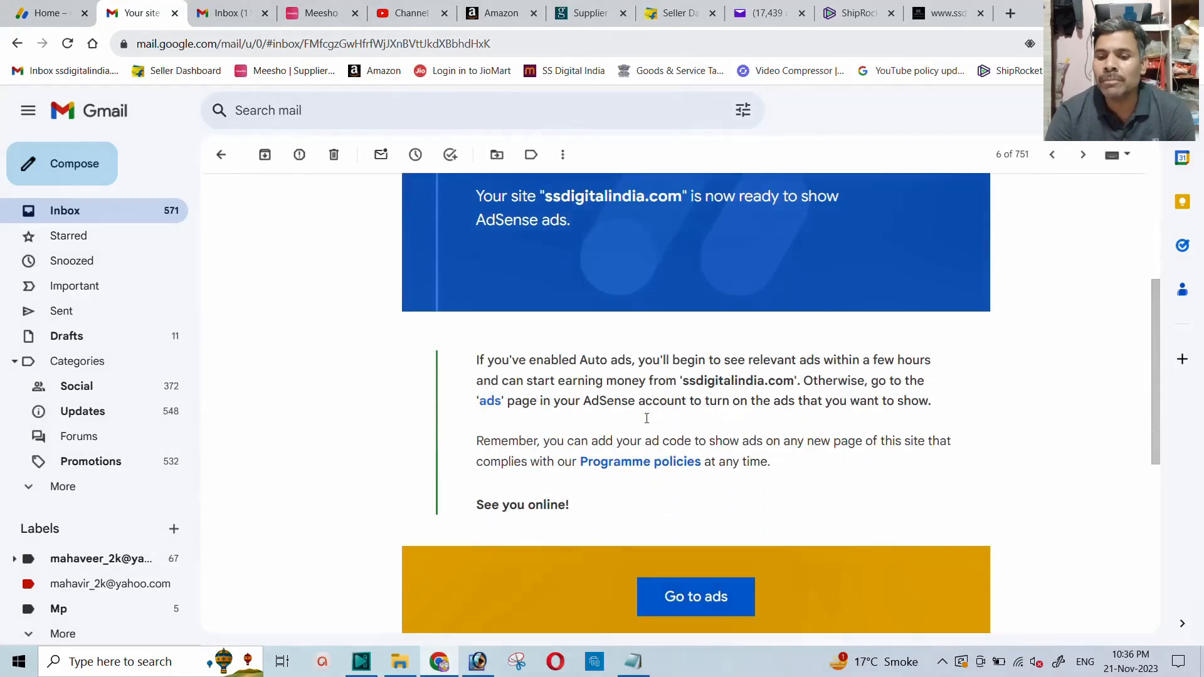
pyautogui.scroll(-3, 647, 419)
pyautogui.scroll(9, 647, 419)
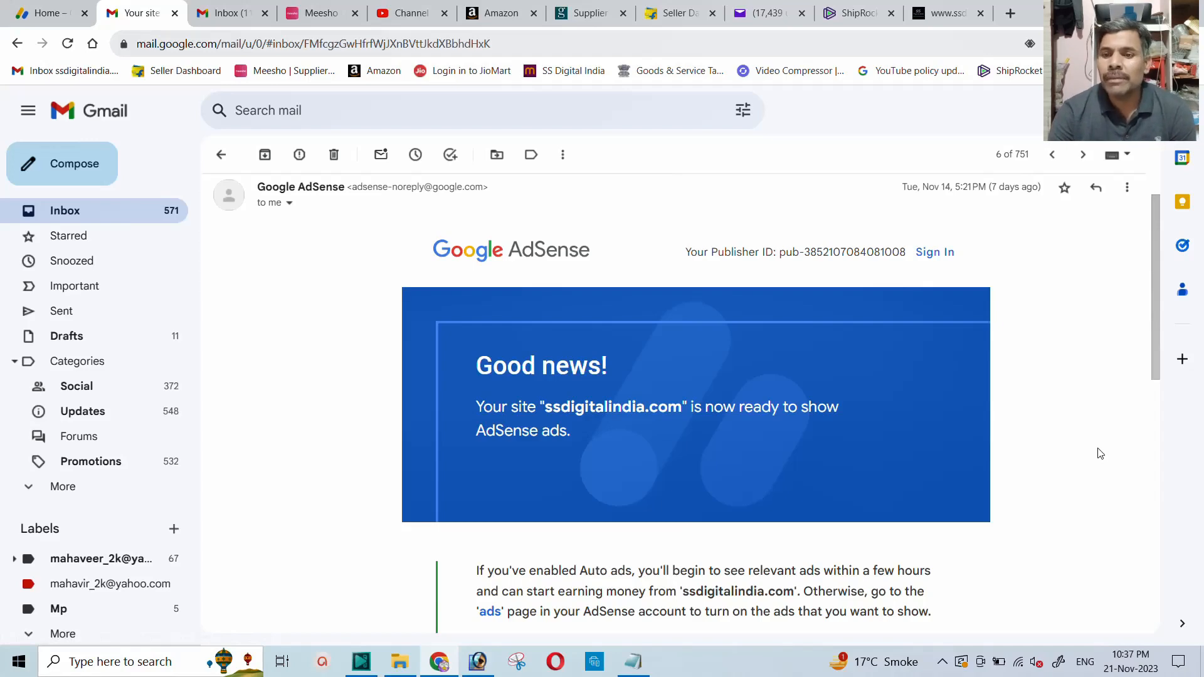
# Go back to the ssdigitalindia.com page and reload it to check the displayed ad.
pyautogui.click(944, 13)
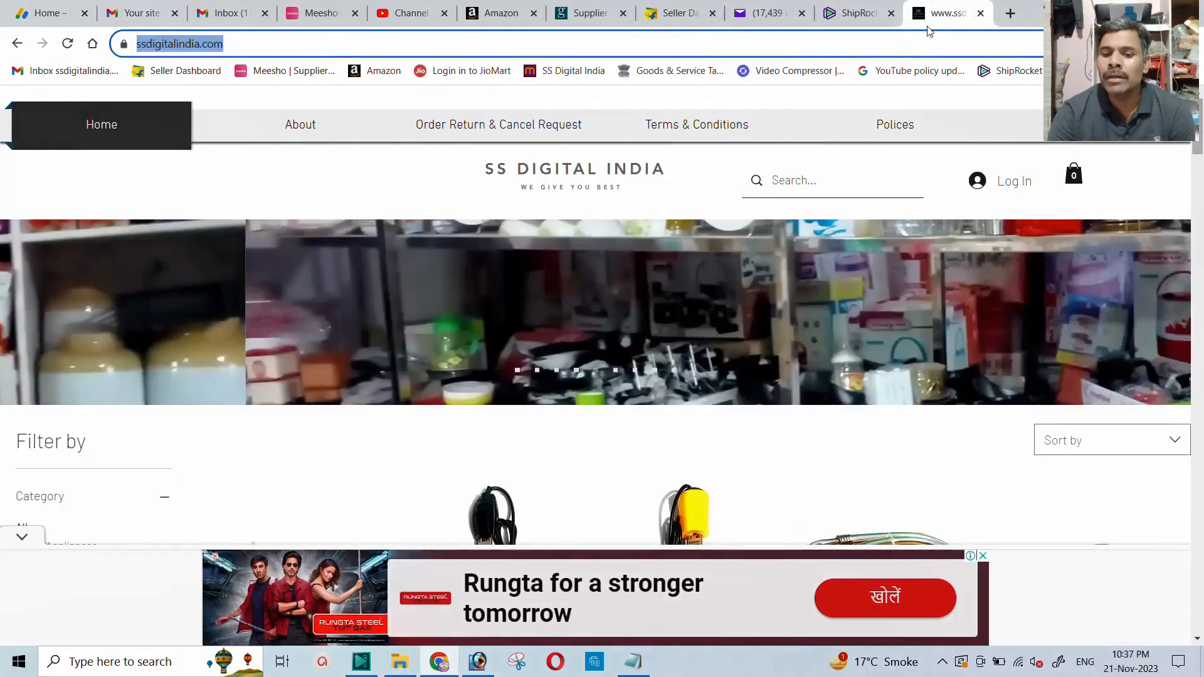
pyautogui.click(68, 44)
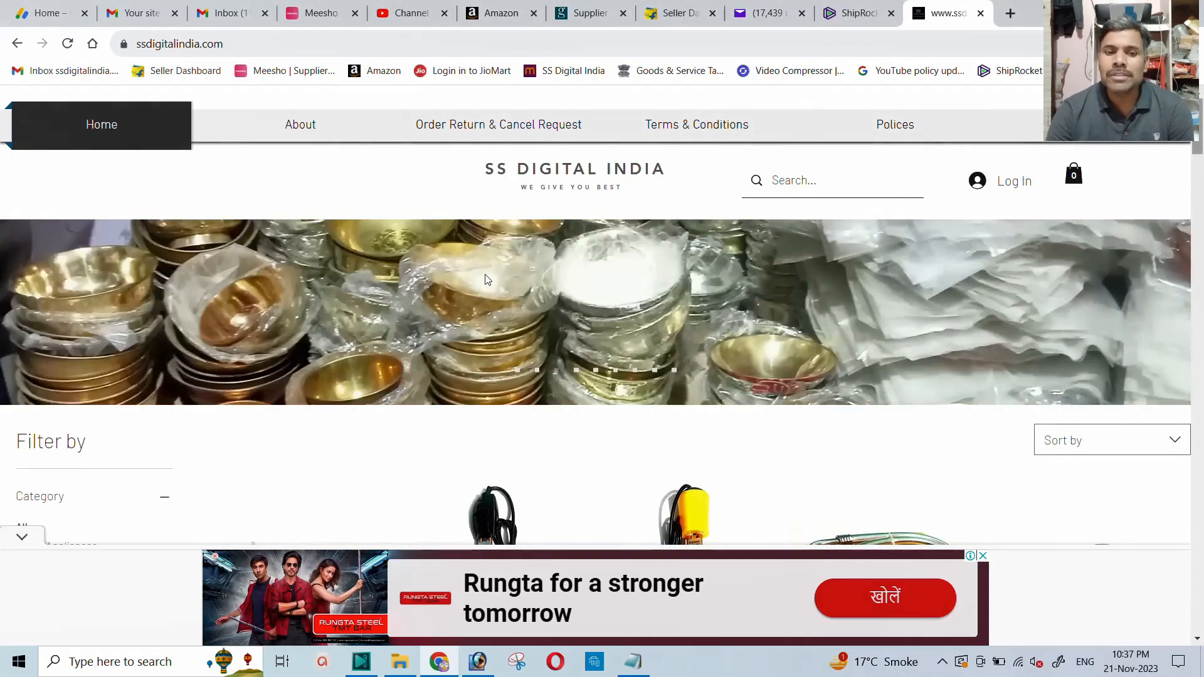
# Switch to AdSense and open the ad settings preview for ssdigitalindia.com.
pyautogui.click(48, 14)
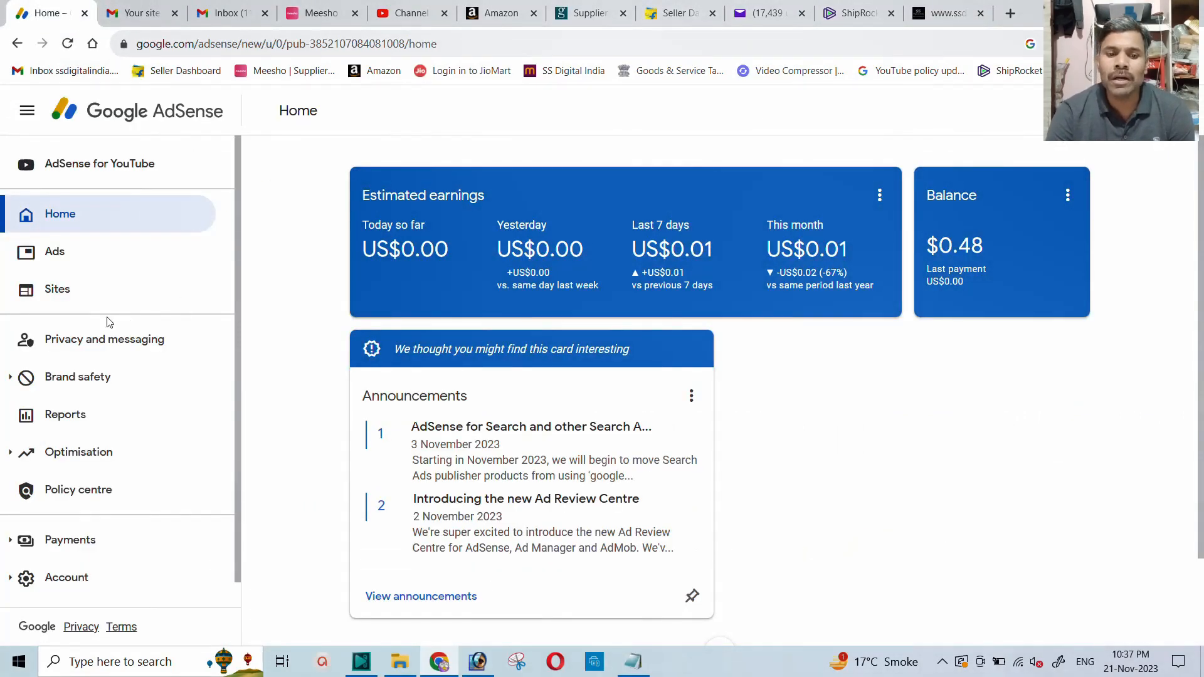
pyautogui.click(55, 255)
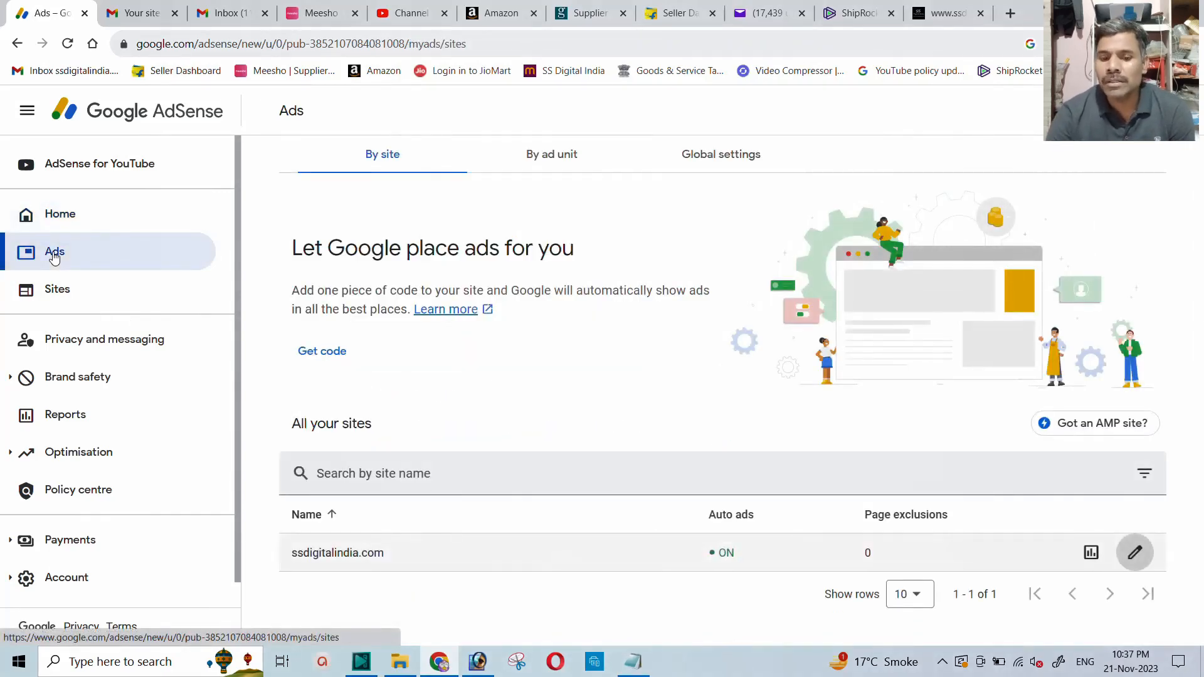
pyautogui.click(1139, 559)
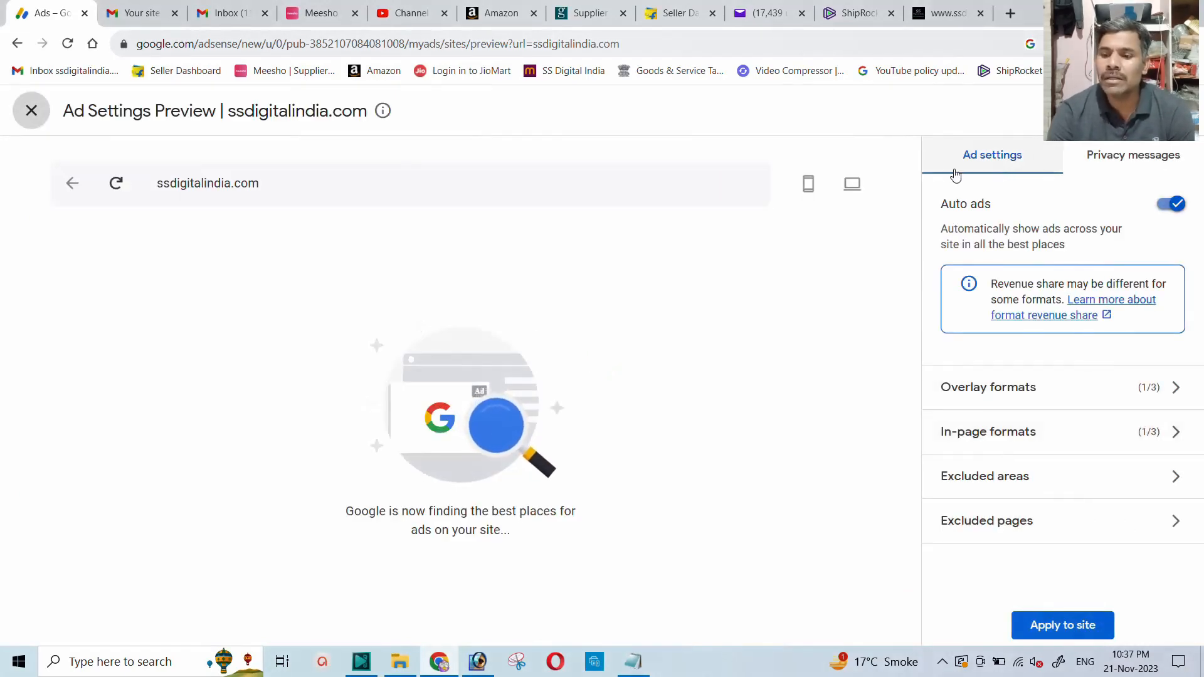
# Enable side rail ads and vignette ads in the overlay formats and look over the additional overlay settings.
pyautogui.click(985, 392)
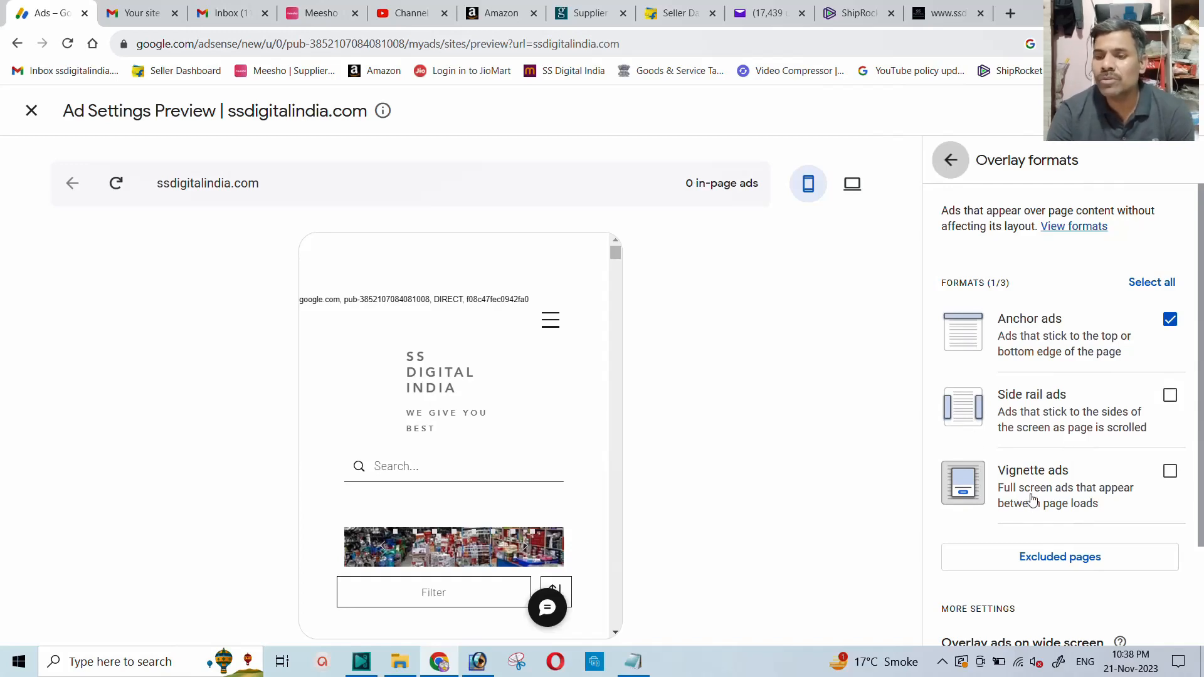
pyautogui.click(1170, 395)
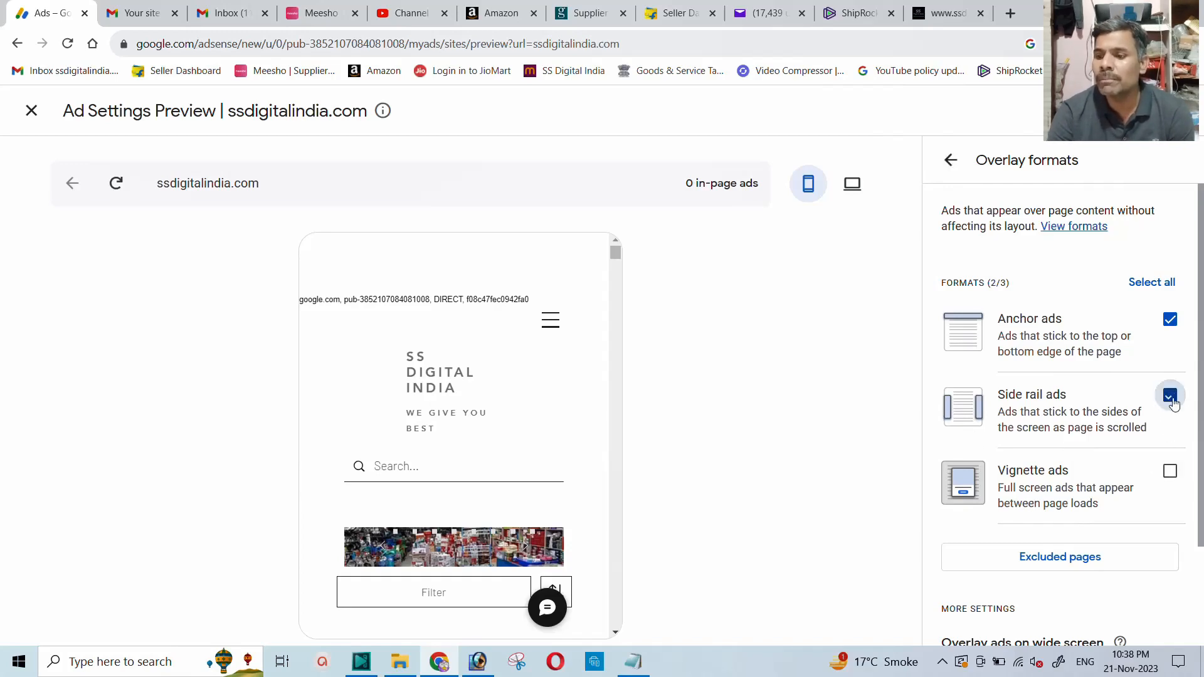
pyautogui.click(1170, 474)
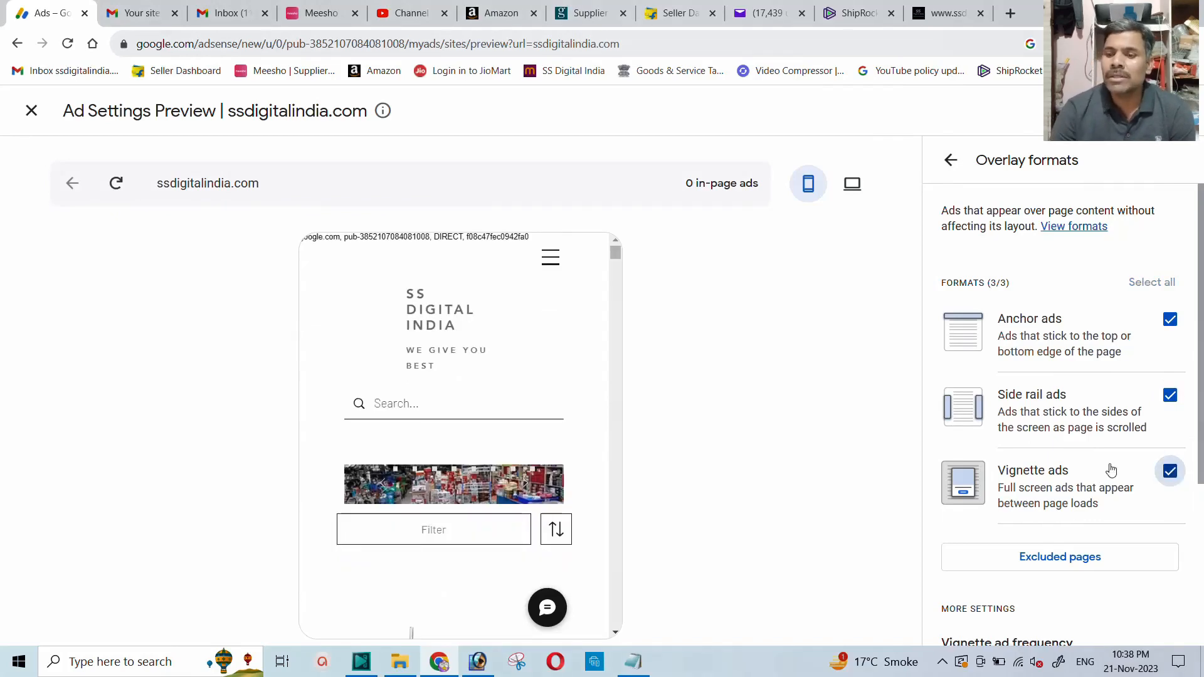
pyautogui.scroll(-4, 1029, 434)
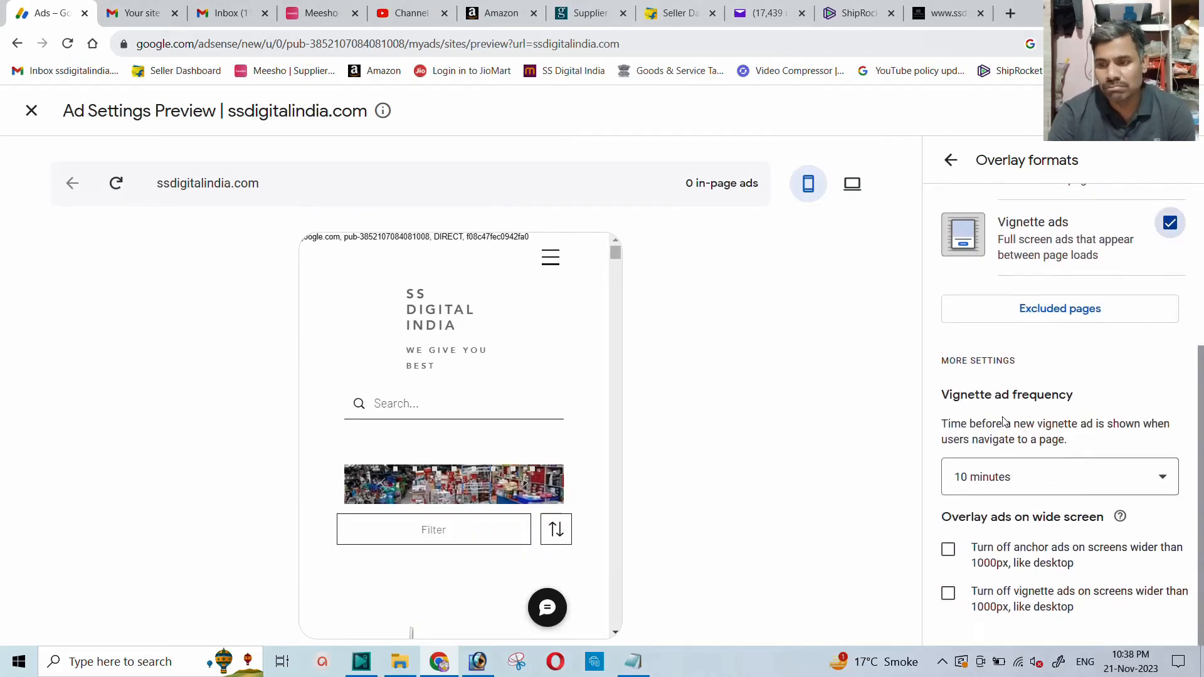
pyautogui.scroll(4, 1021, 431)
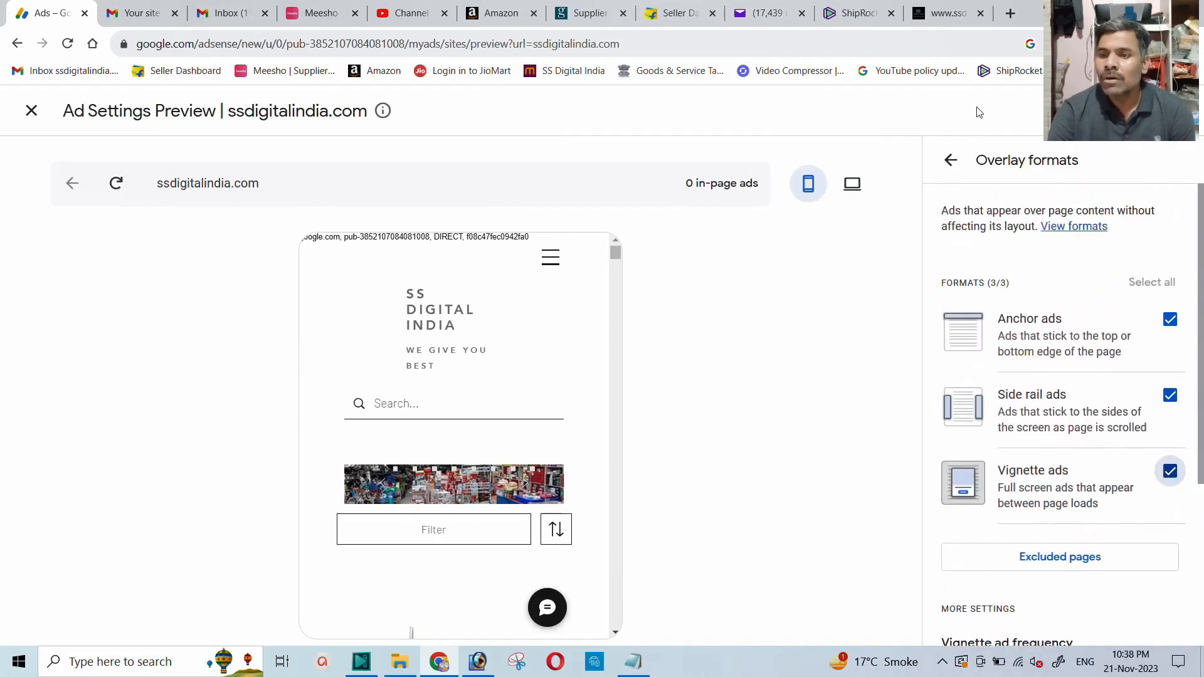
# Reload ssdigitalindia.com and open it again in another new tab to check which ads appear.
pyautogui.click(948, 13)
pyautogui.click(428, 49)
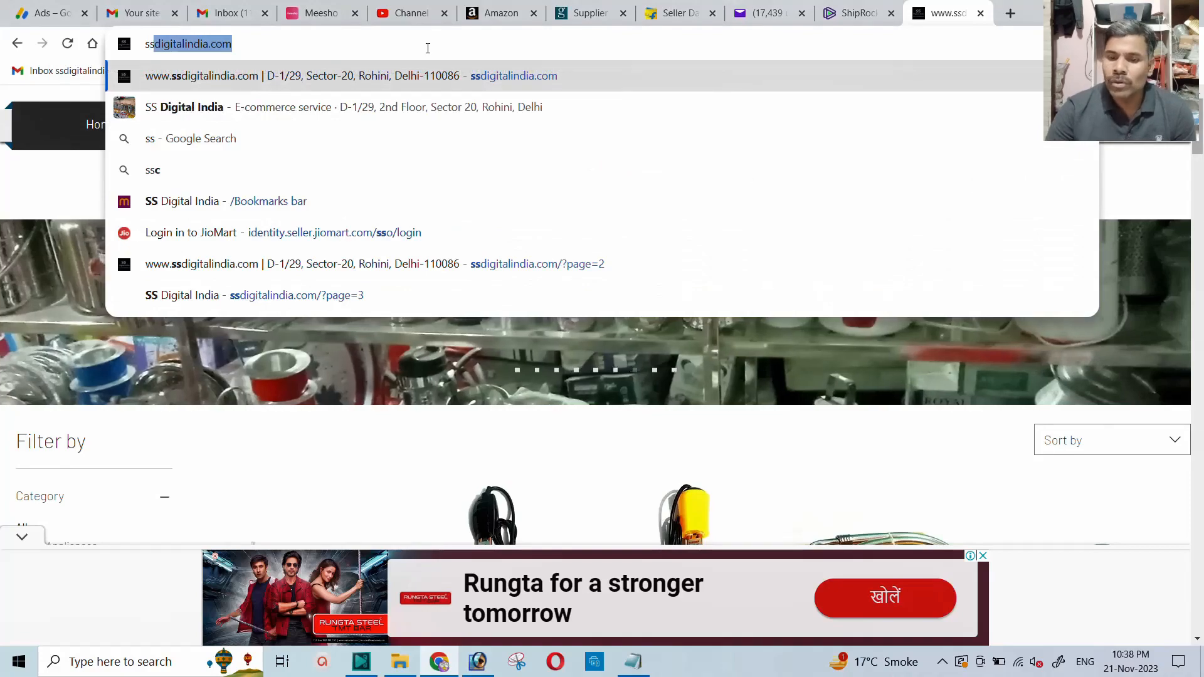
pyautogui.press('Return')
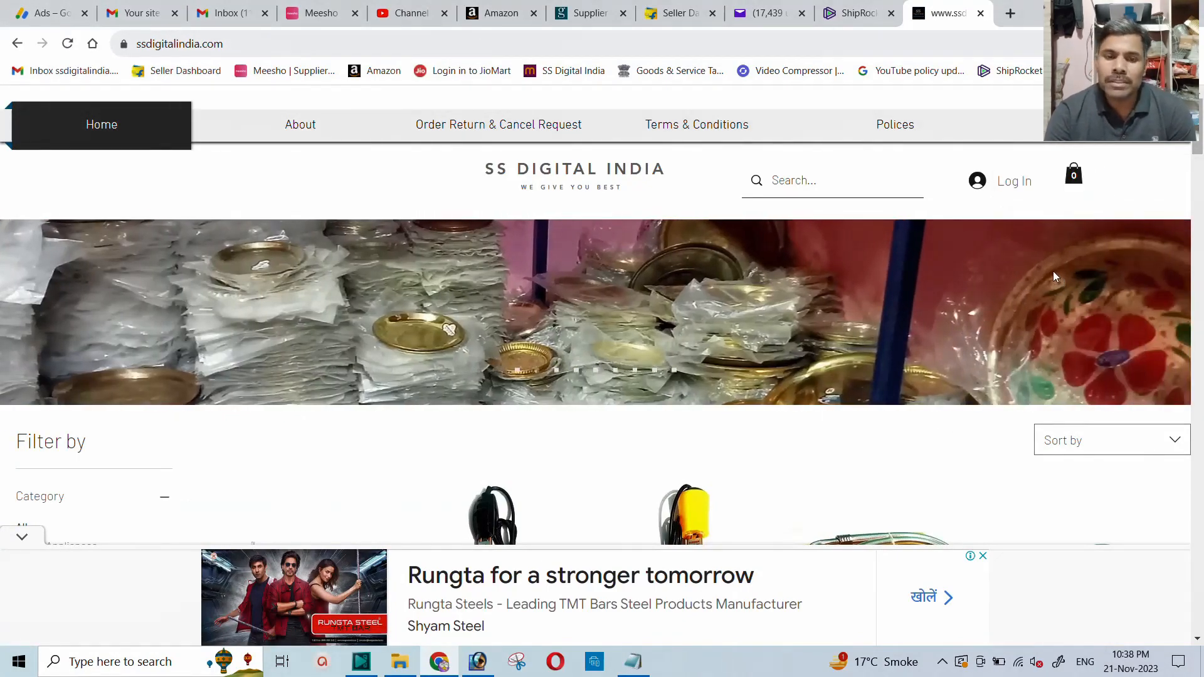
pyautogui.click(68, 44)
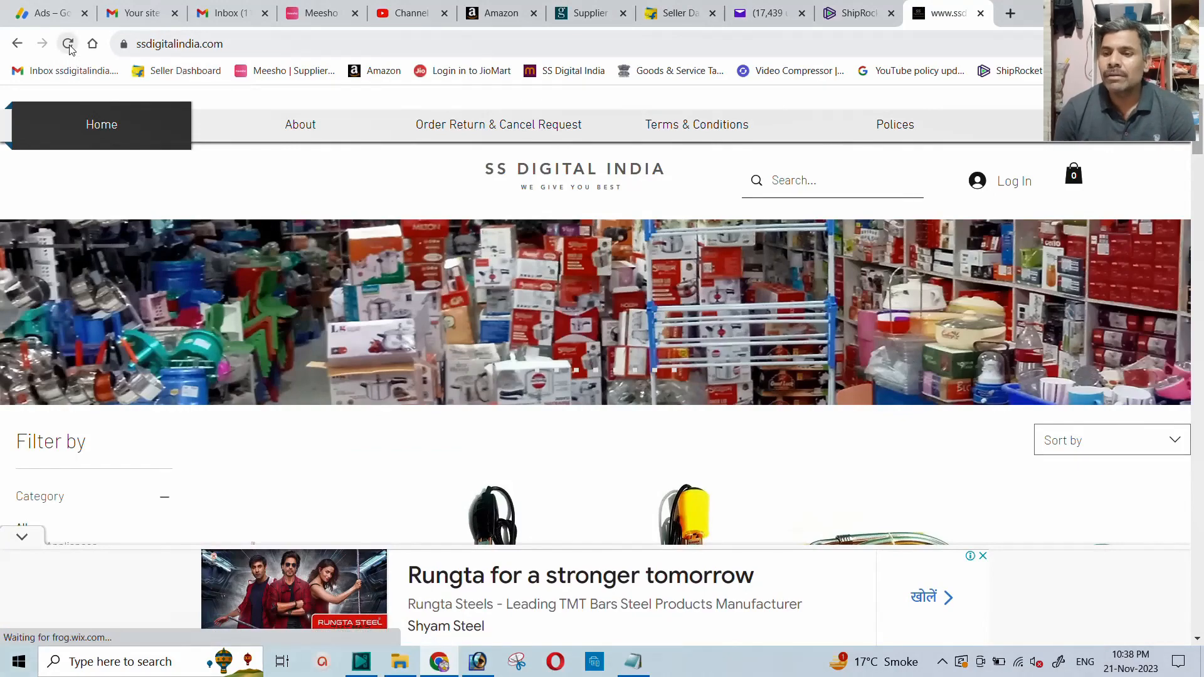
pyautogui.click(1010, 14)
pyautogui.write('ss')
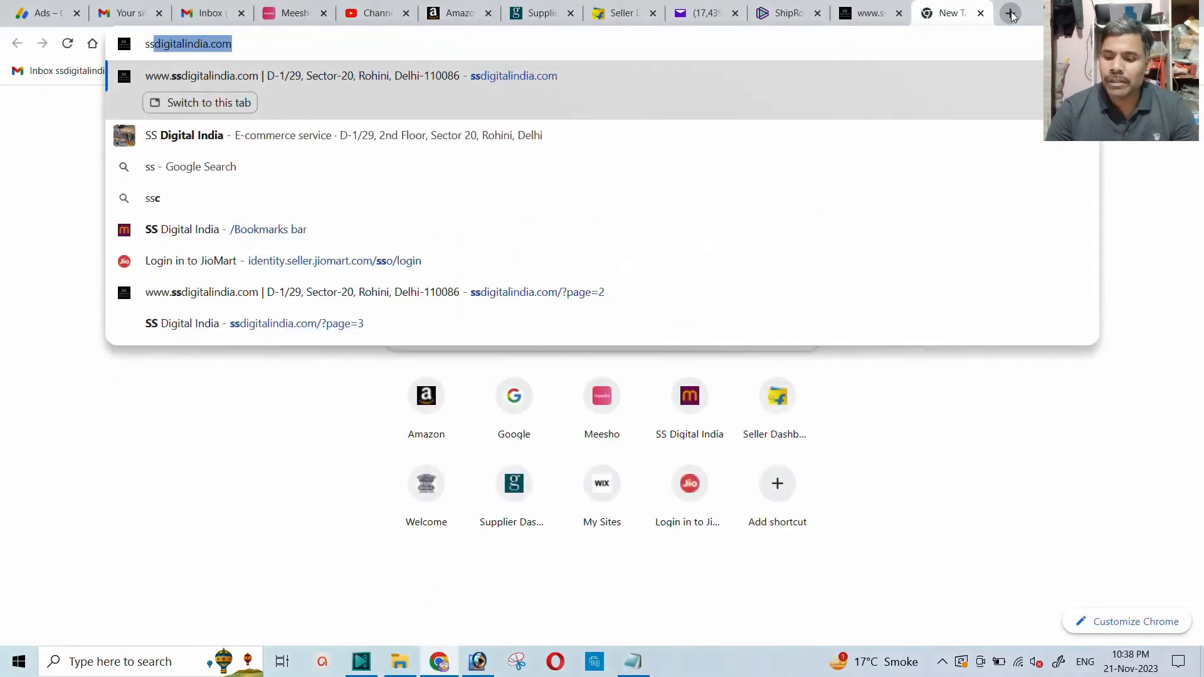
pyautogui.press('Return')
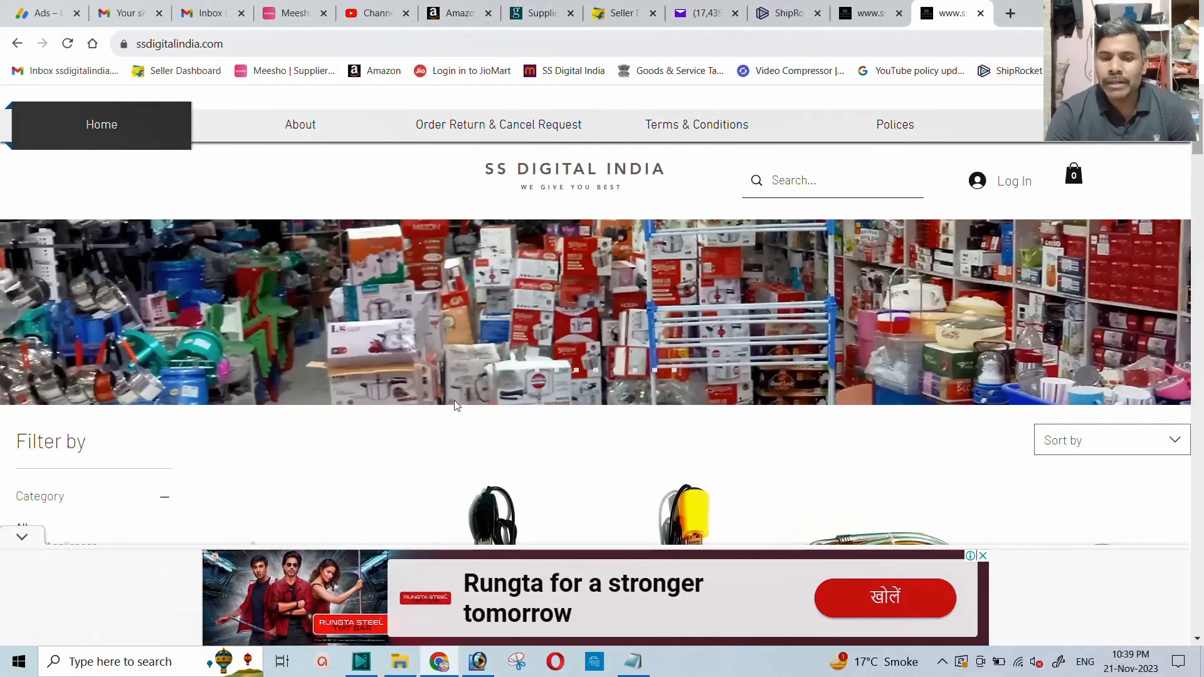
# Return to the AdSense overlay formats, disable side rail ads and vignette ads, and go back to the main ad settings.
pyautogui.click(116, 17)
pyautogui.click(41, 13)
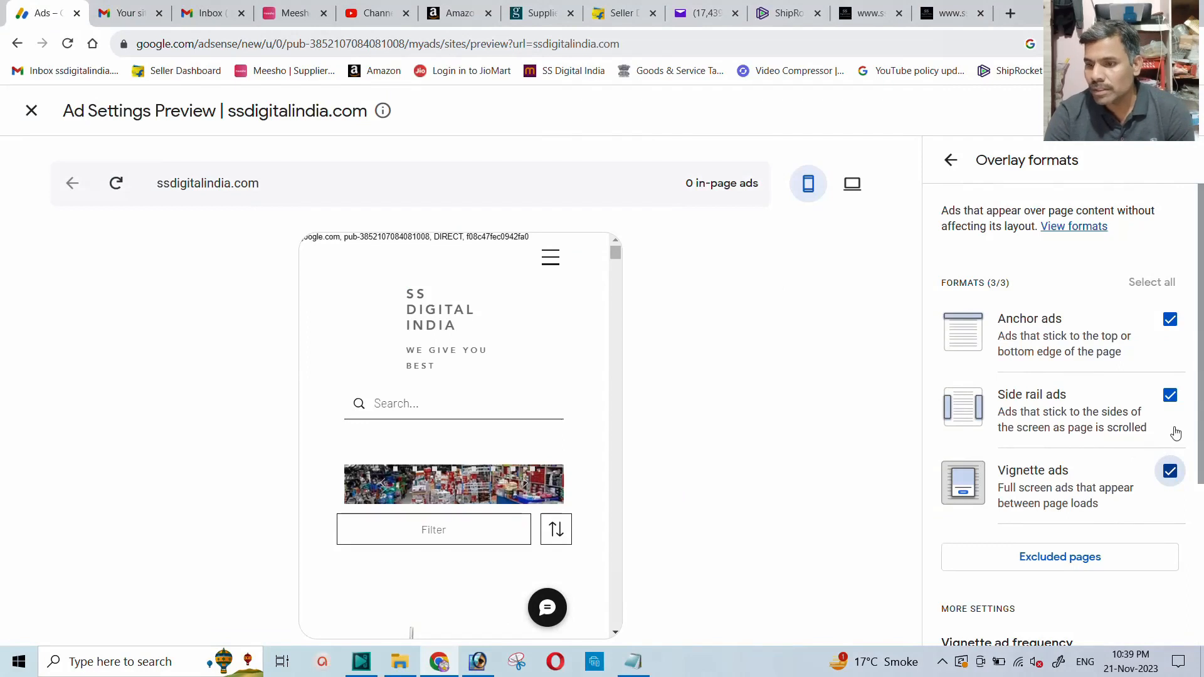
pyautogui.click(1171, 396)
pyautogui.click(1171, 472)
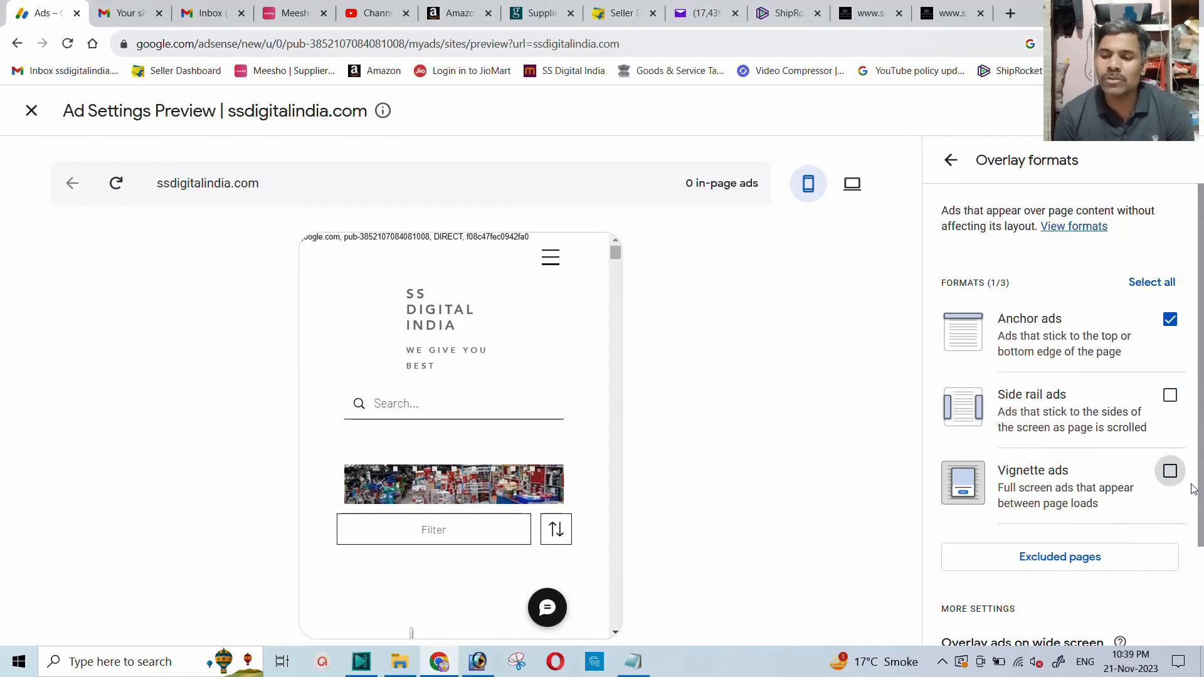
pyautogui.click(951, 161)
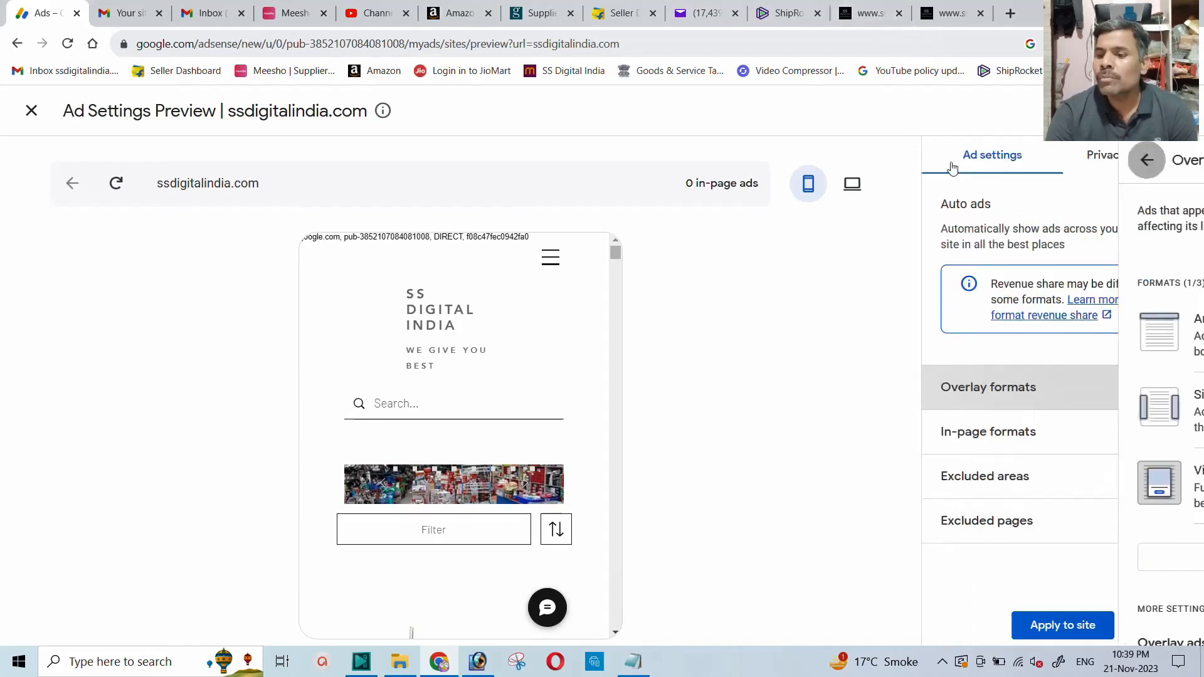
# Examine the in-page formats, including the banner, multiplex and related search options and the ad load setting.
pyautogui.click(1000, 433)
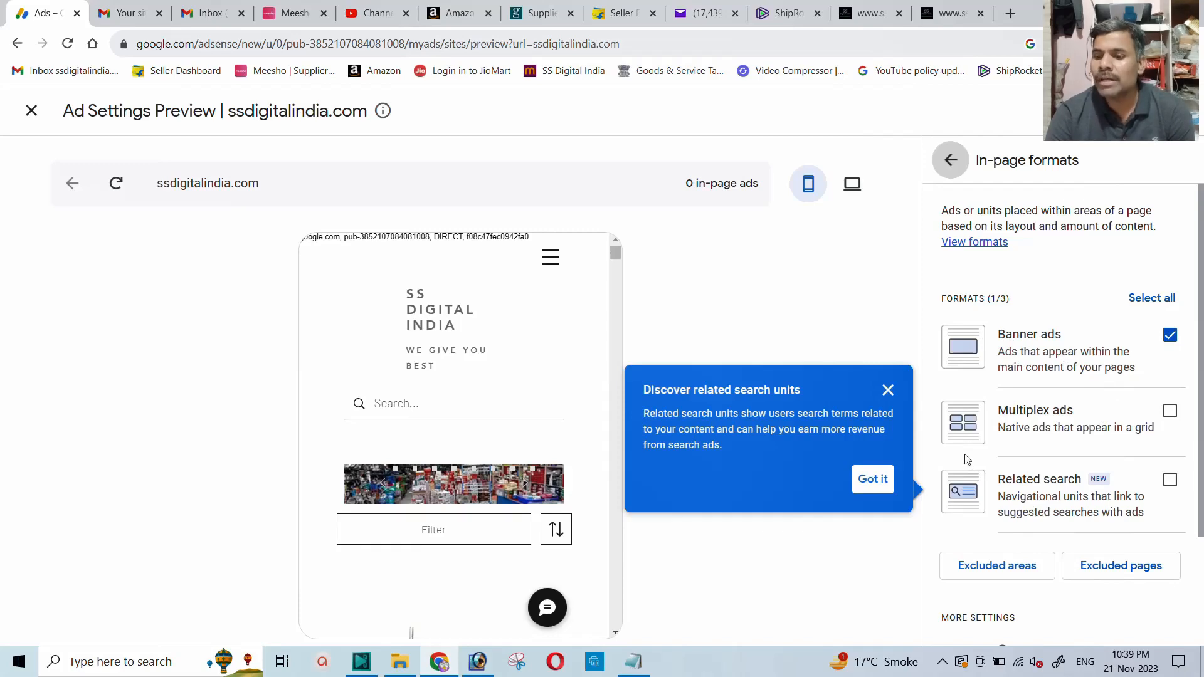
pyautogui.scroll(-1, 1029, 461)
pyautogui.scroll(-1, 1031, 452)
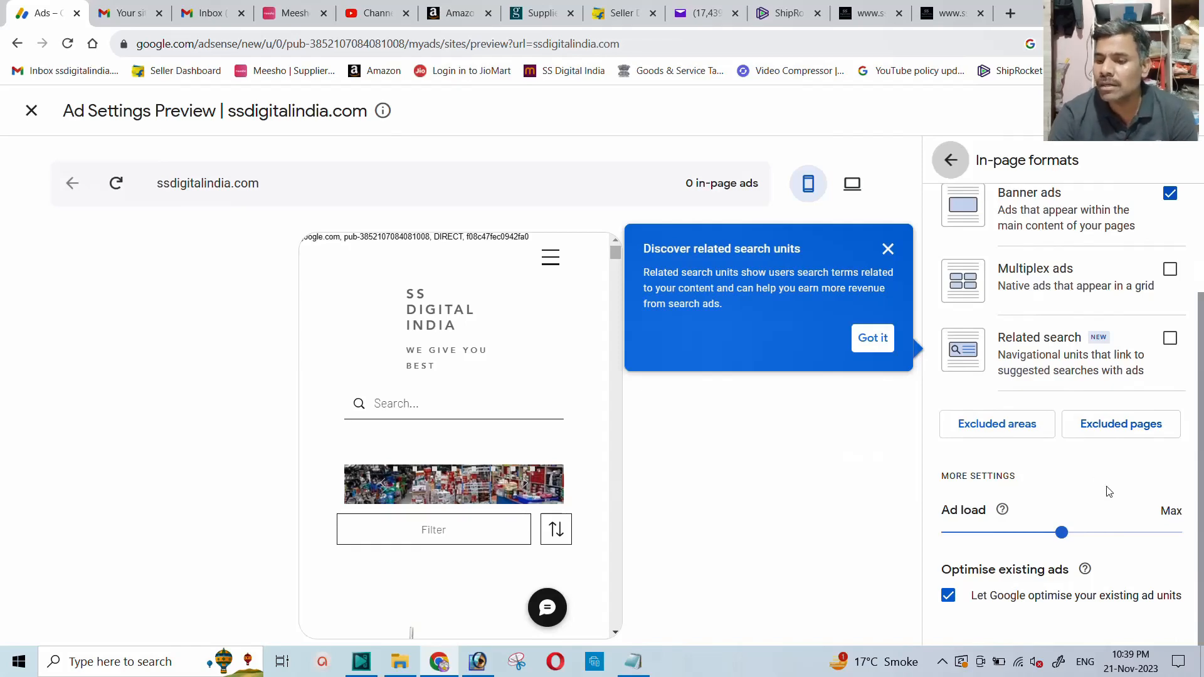
pyautogui.scroll(1, 1061, 494)
pyautogui.scroll(1, 1061, 494)
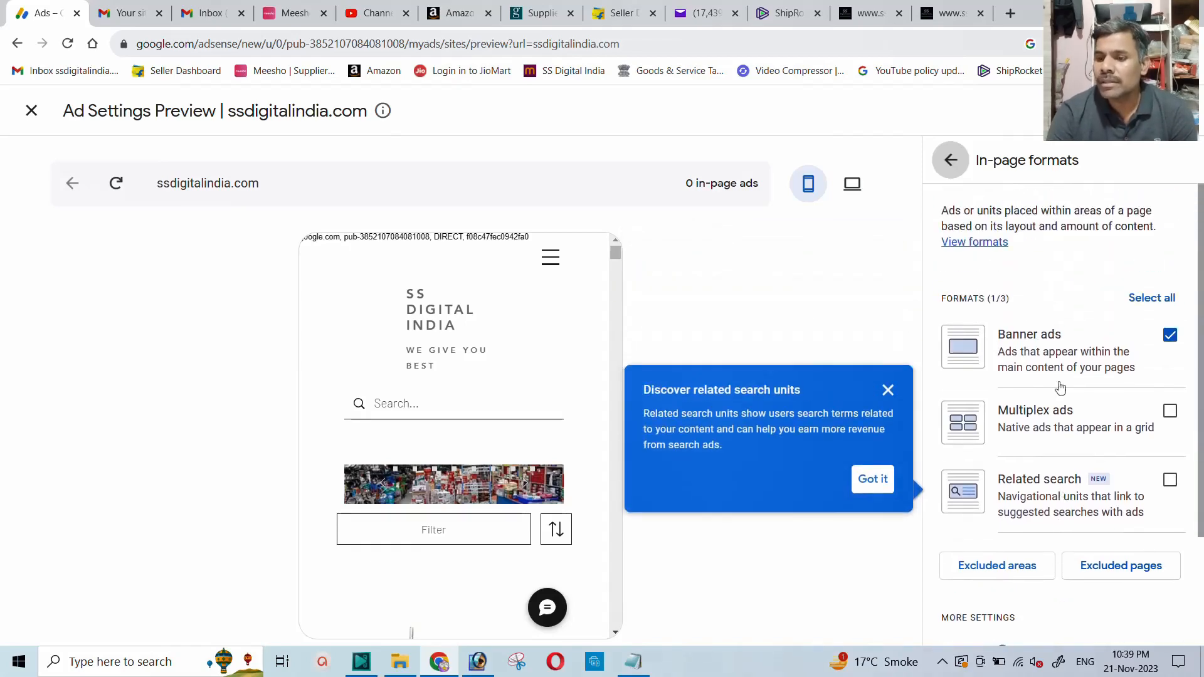
pyautogui.click(950, 161)
# Review the overlay formats again, close the ad settings preview and return to the AdSense home overview.
pyautogui.click(1159, 400)
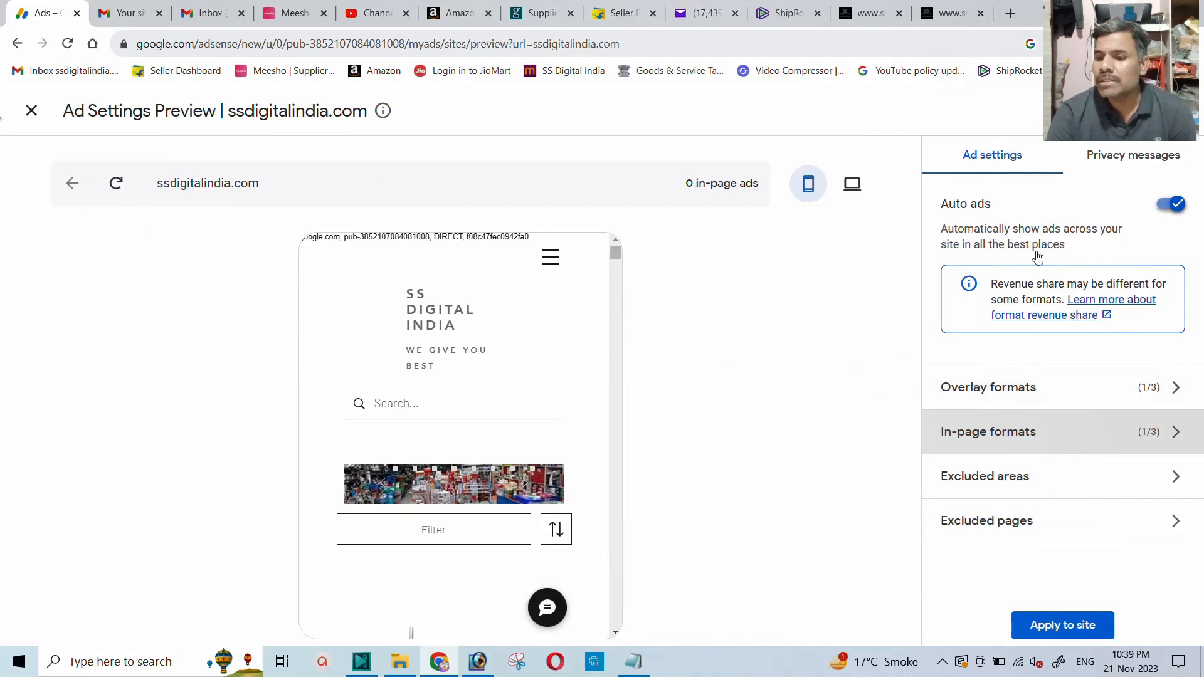
pyautogui.click(1131, 397)
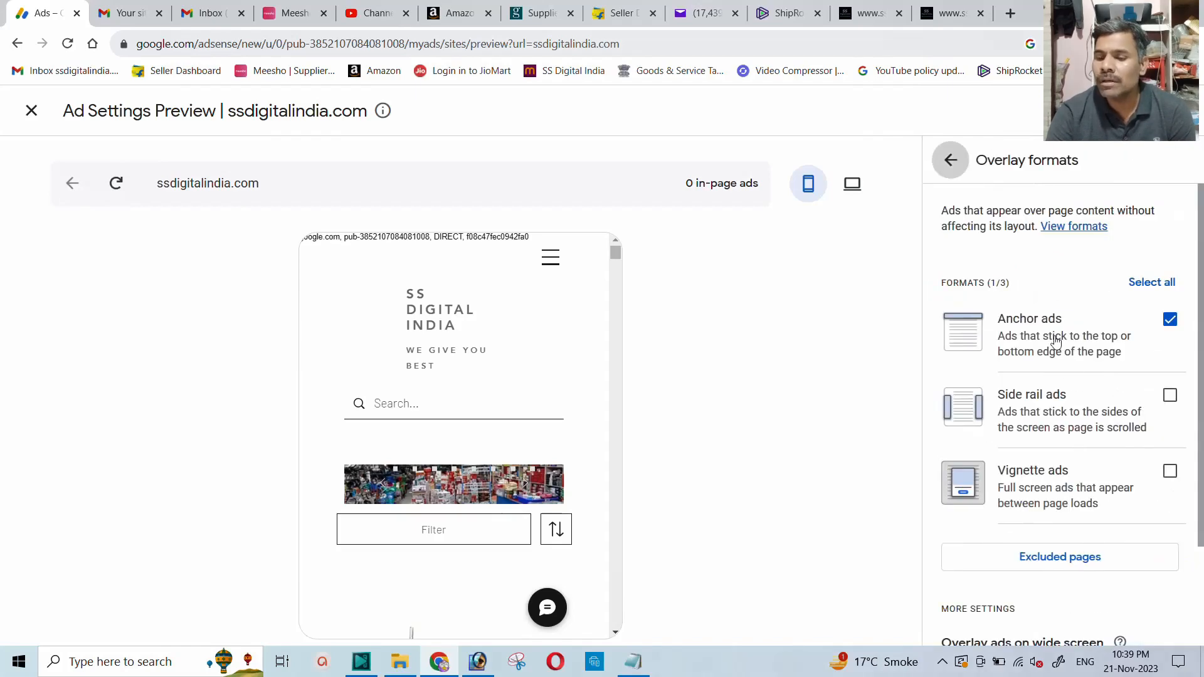
pyautogui.click(31, 110)
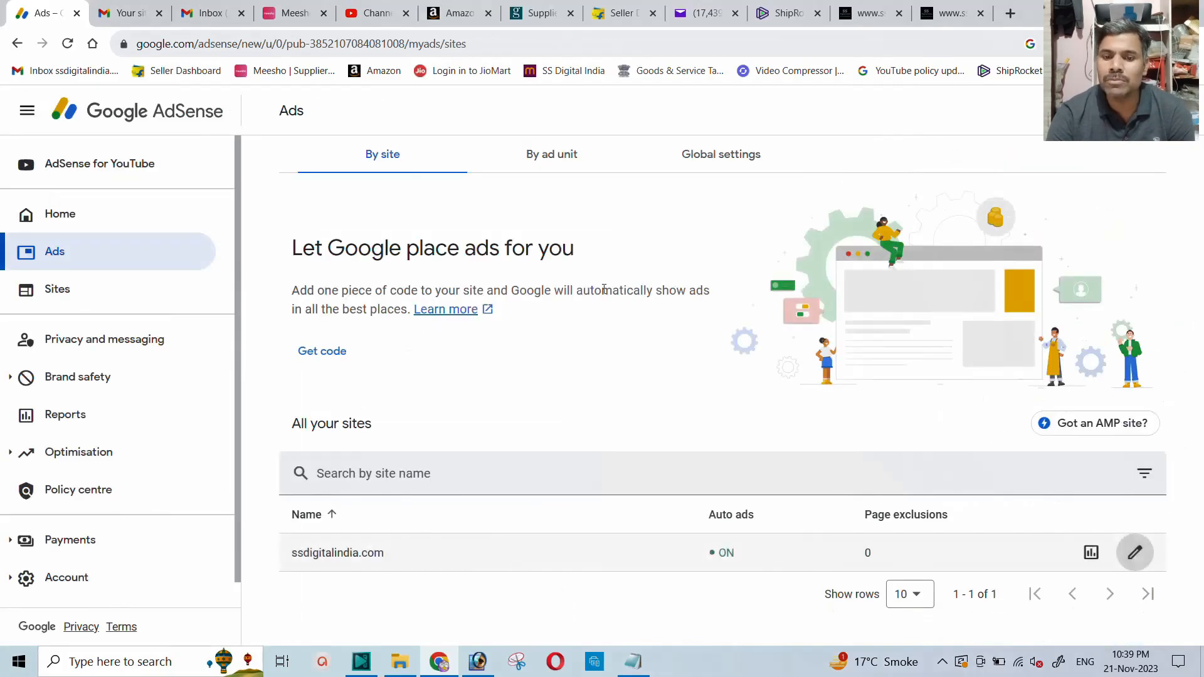
pyautogui.click(54, 219)
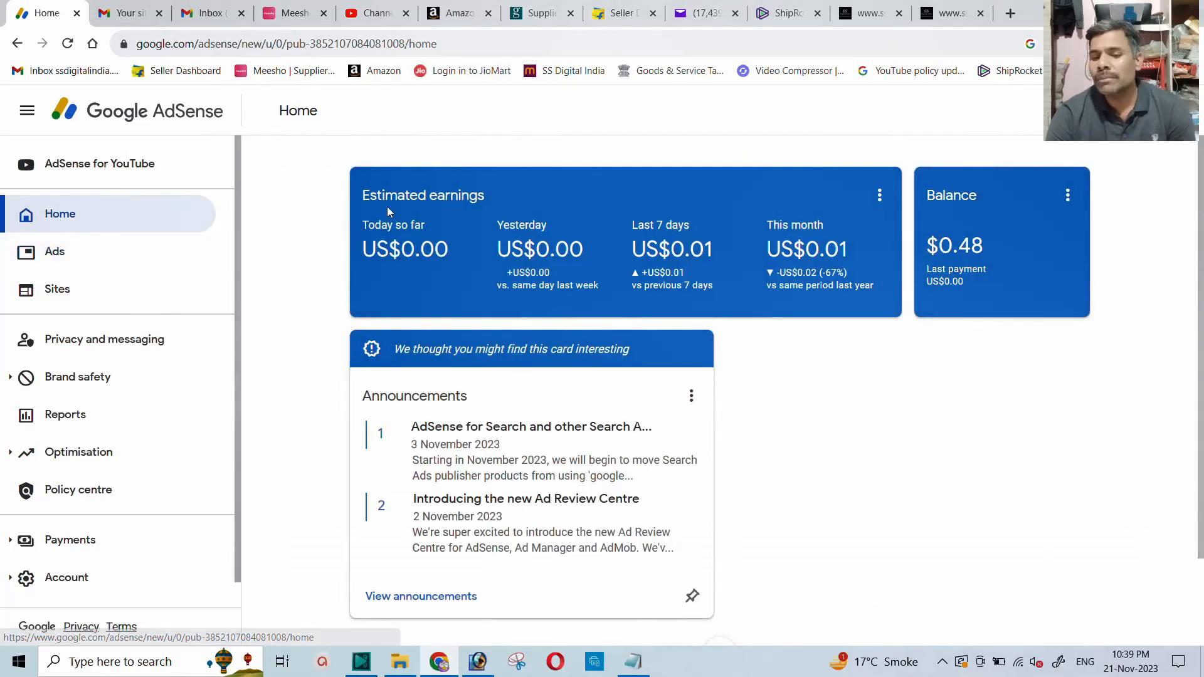